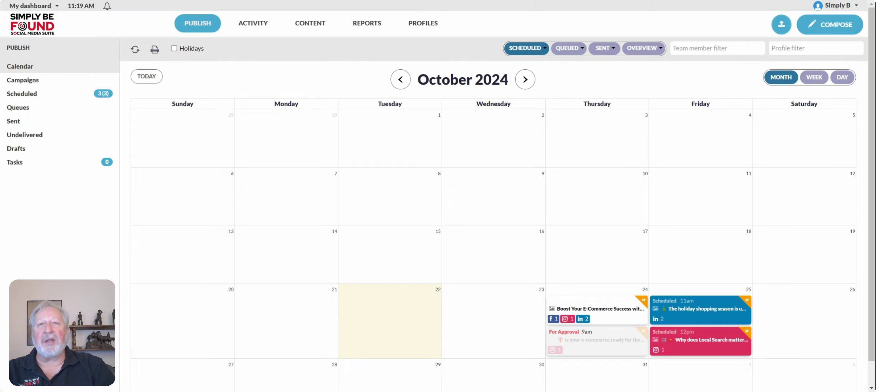
Step: Look over the social networks available for adding profiles, and return to the publishing calendar
mouse_move(423, 23)
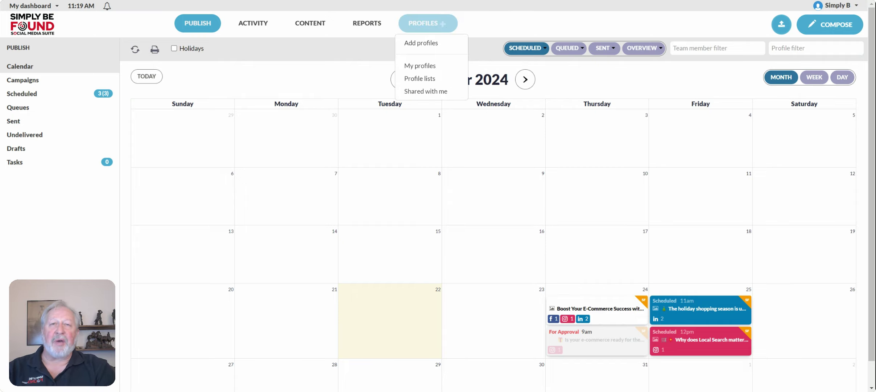
left_click(421, 43)
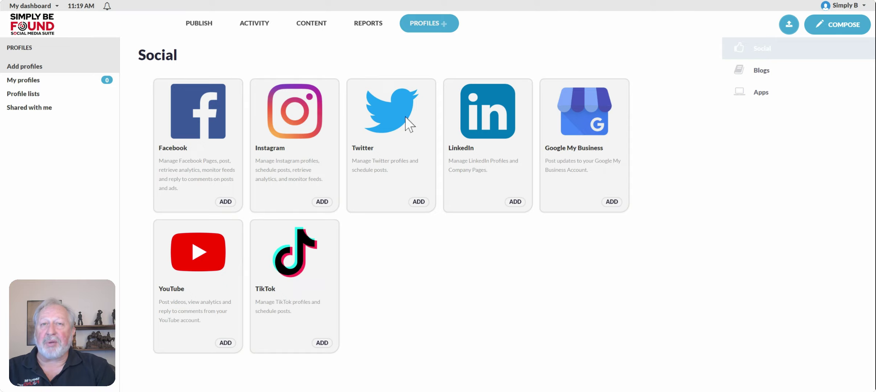
mouse_move(205, 27)
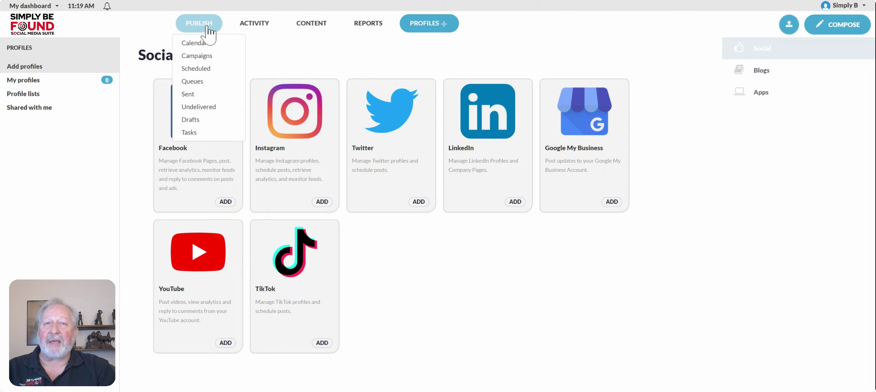
left_click(198, 43)
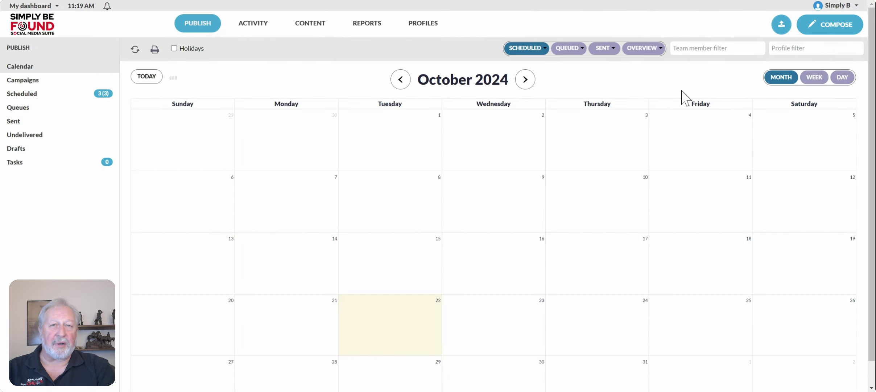
Step: Start a new message addressed to Simply Be Found's Facebook page, Google My Business, Instagram and LinkedIn company page profiles
left_click(828, 25)
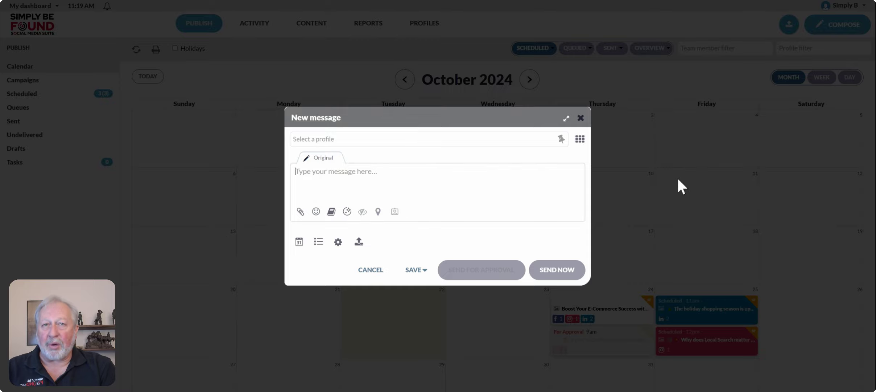
left_click(391, 139)
left_click(362, 156)
left_click(358, 151)
left_click(350, 156)
left_click(327, 168)
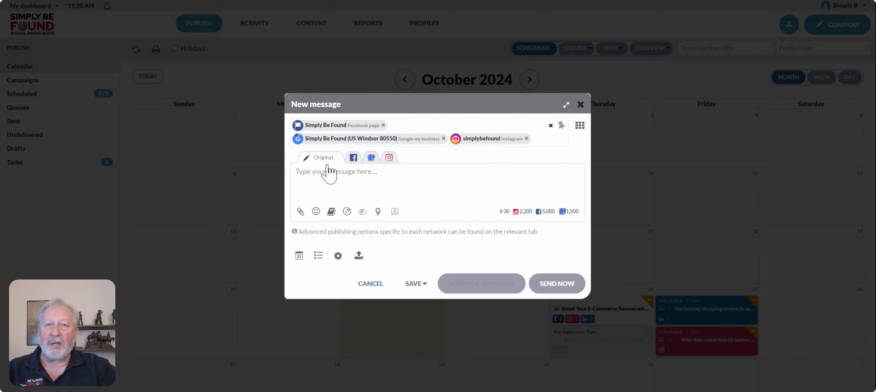
left_click(533, 140)
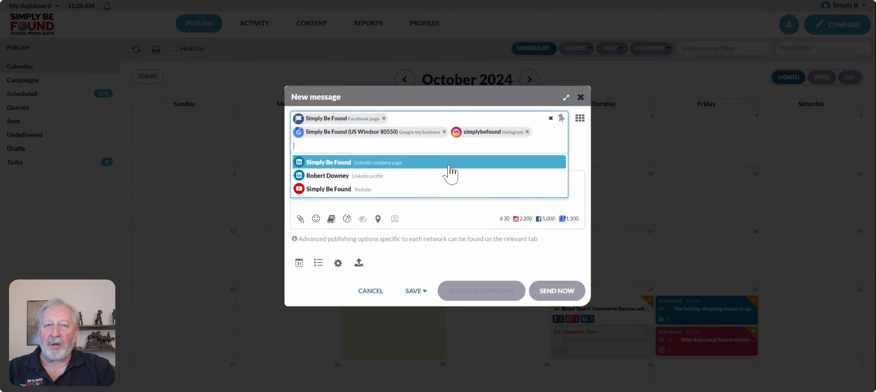
left_click(334, 163)
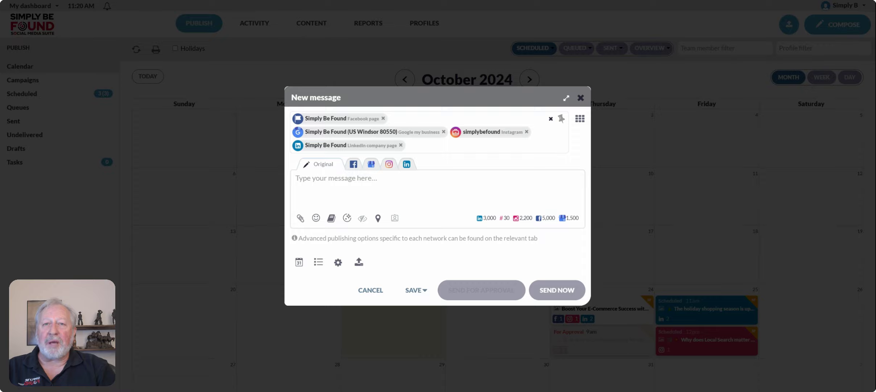
Step: Examine the media sources for the message: file upload, URL, media library, cloud, Canva, search and YouTube
left_click(301, 217)
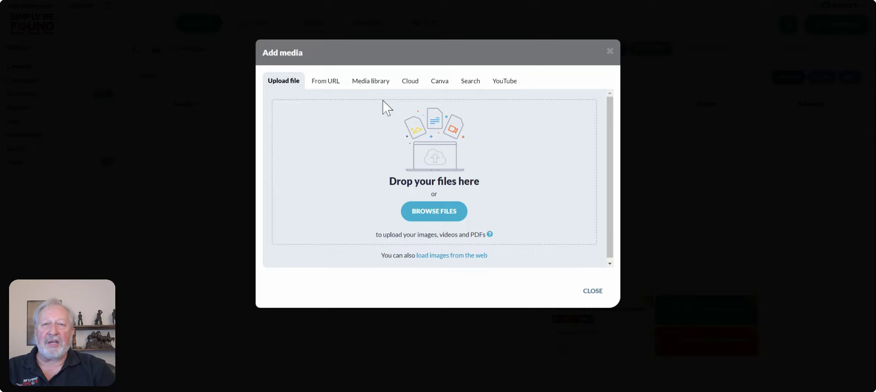
left_click(332, 91)
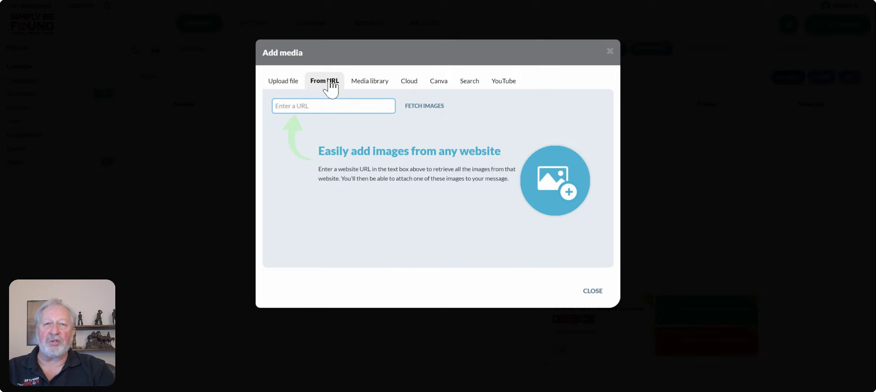
left_click(378, 85)
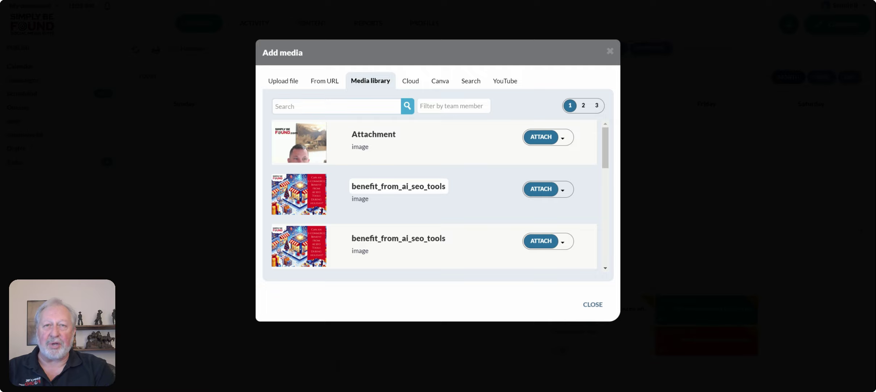
left_click(412, 83)
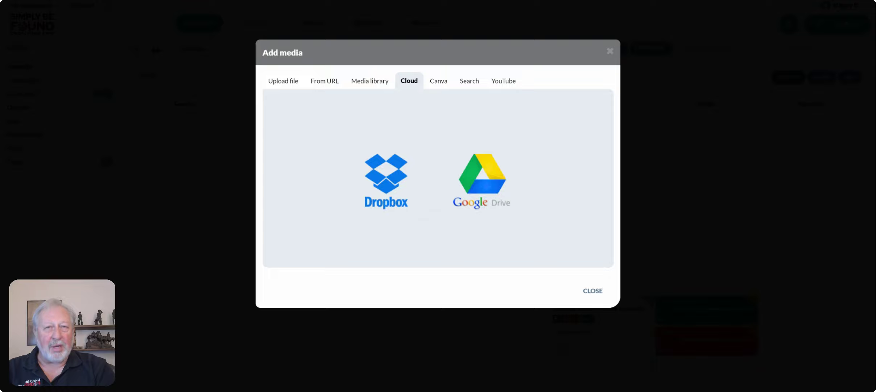
left_click(445, 84)
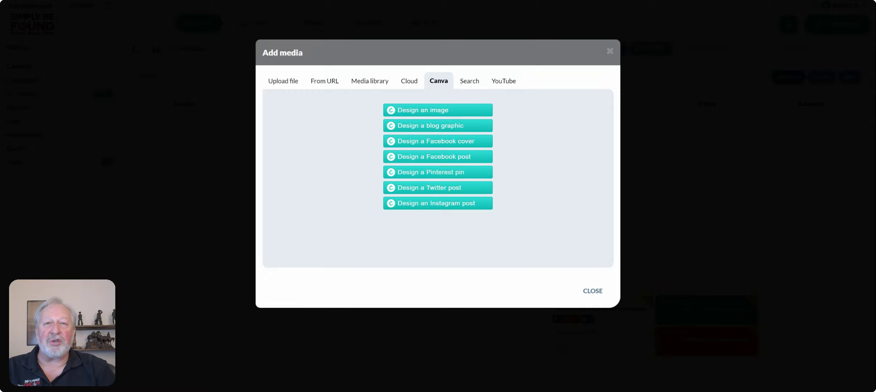
left_click(472, 79)
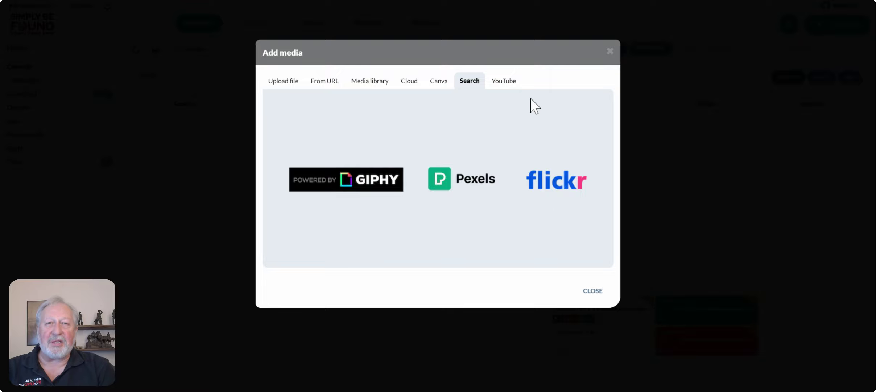
left_click(507, 82)
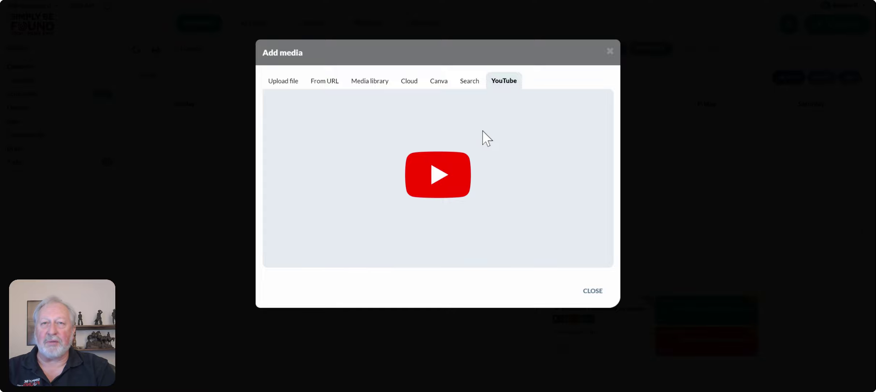
Step: Upload the squirrel-and-acorns image to the message and enter the text "Small business owners are busy gathering nuts"
left_click(288, 85)
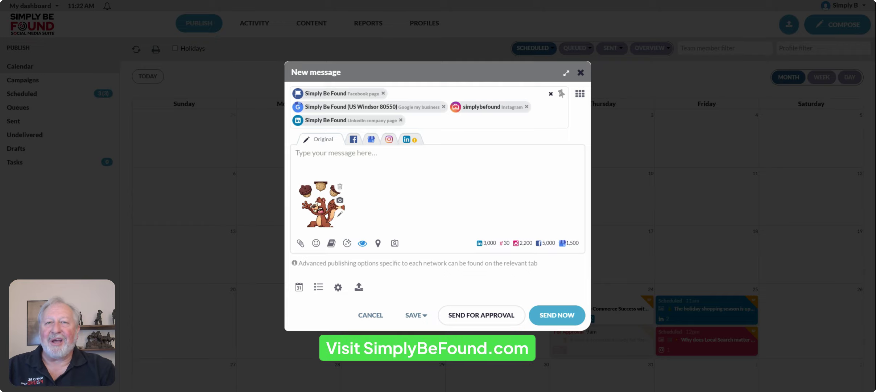
left_click(295, 153)
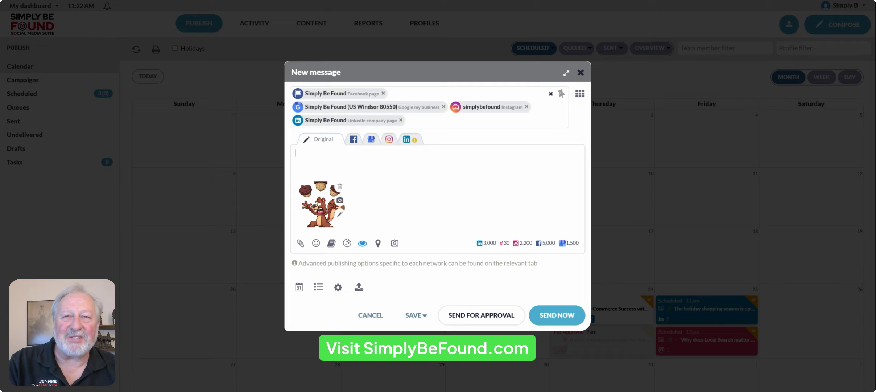
type("Small business owners are busy gathering nuts")
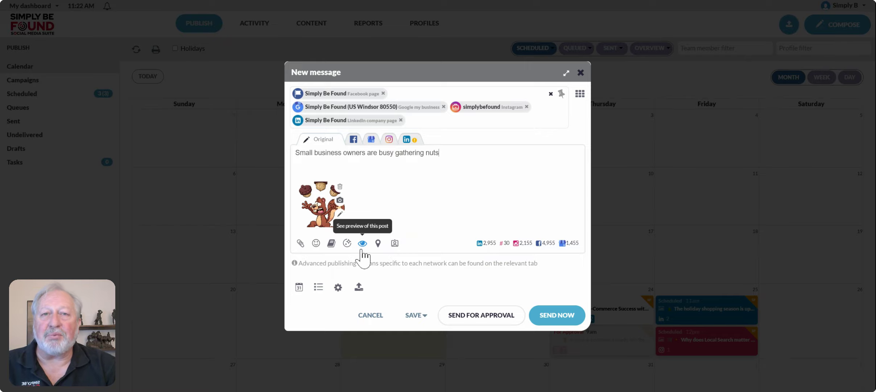
Step: Preview the short message as a Facebook, LinkedIn and Instagram post, and return to the message editor
left_click(363, 244)
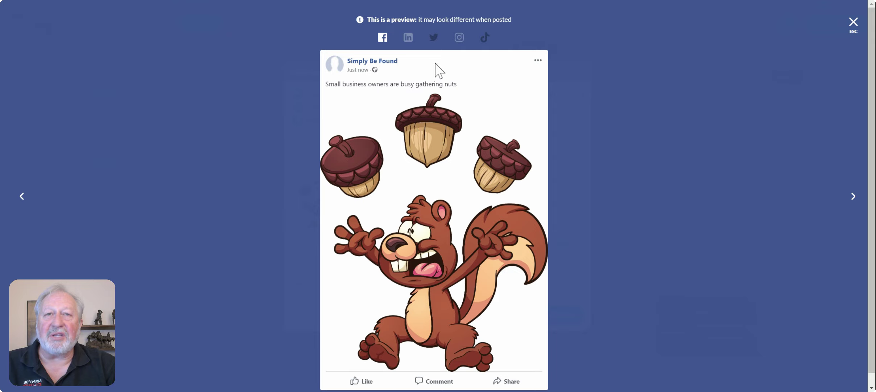
left_click(853, 195)
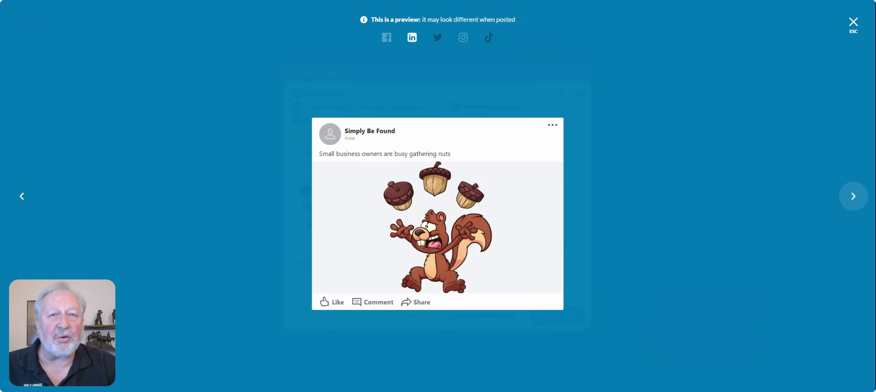
left_click(853, 200)
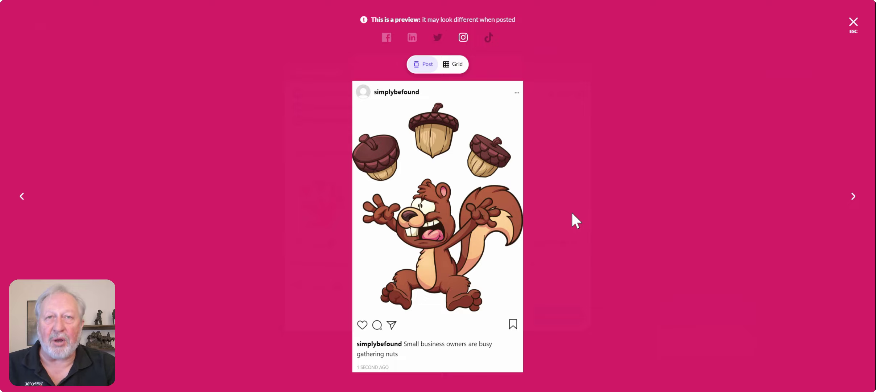
left_click(854, 23)
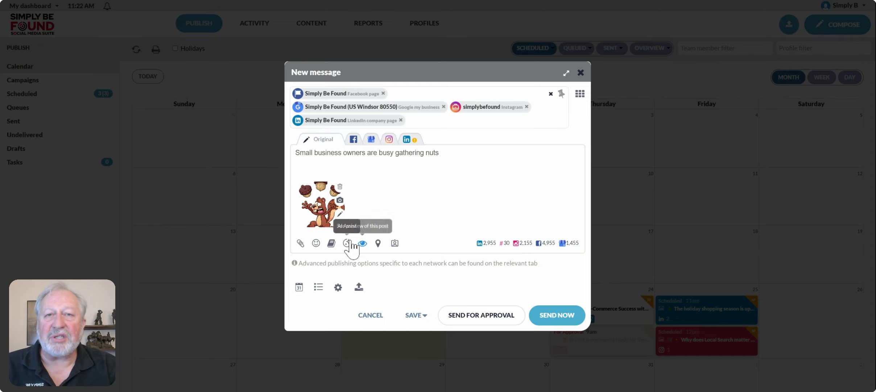
Step: Generate a lengthened version of the message with the AI assistant and add it after the original text
left_click(347, 243)
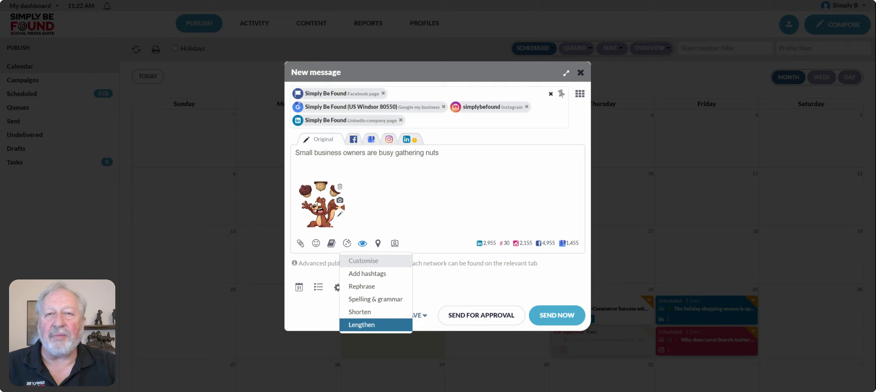
left_click(372, 325)
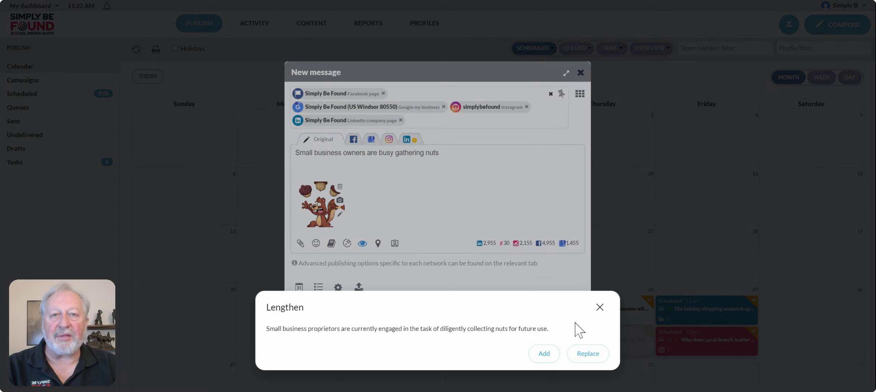
left_click(544, 353)
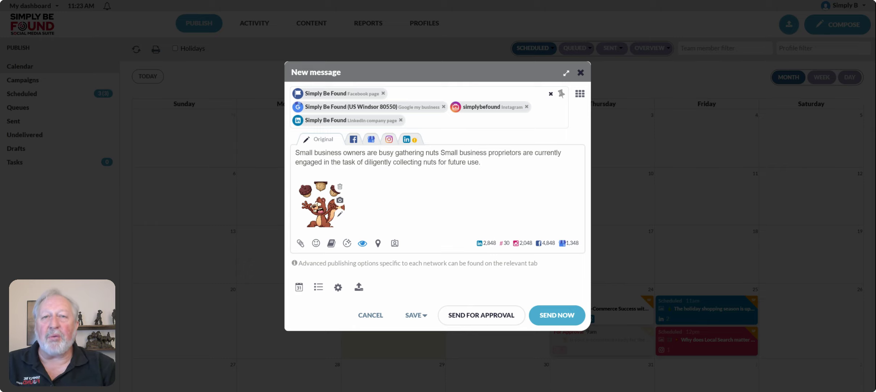
Step: Preview the lengthened post for Facebook, LinkedIn and Instagram, expanding the full Instagram caption, and close the preview
left_click(363, 244)
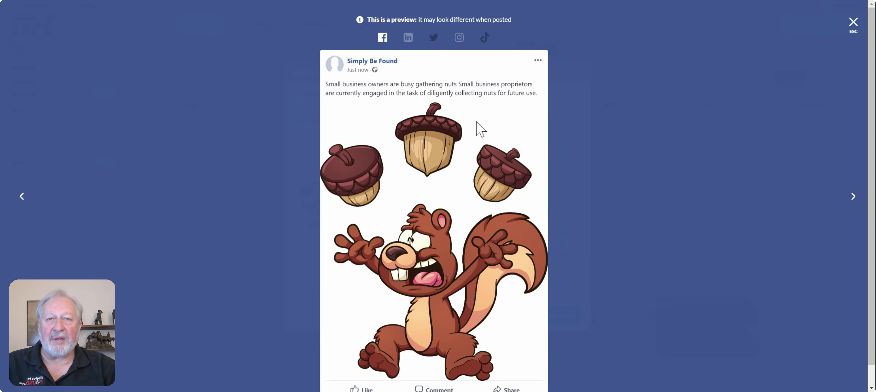
left_click(853, 199)
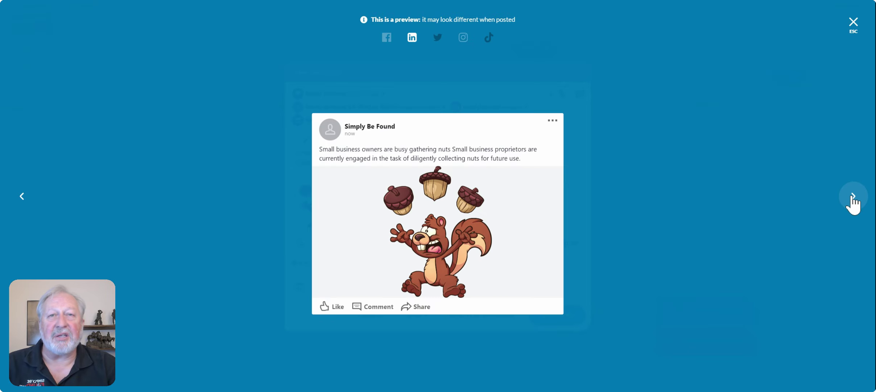
left_click(853, 197)
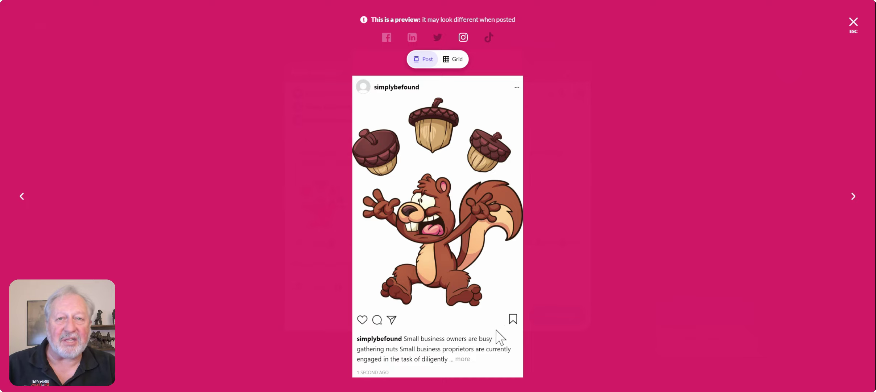
left_click(462, 360)
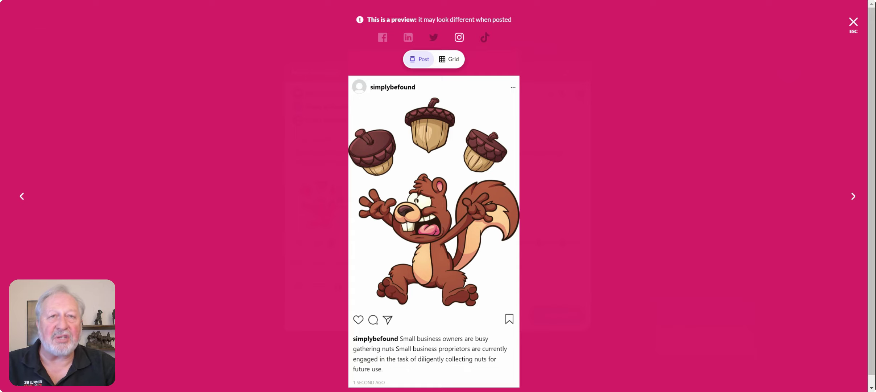
left_click(854, 22)
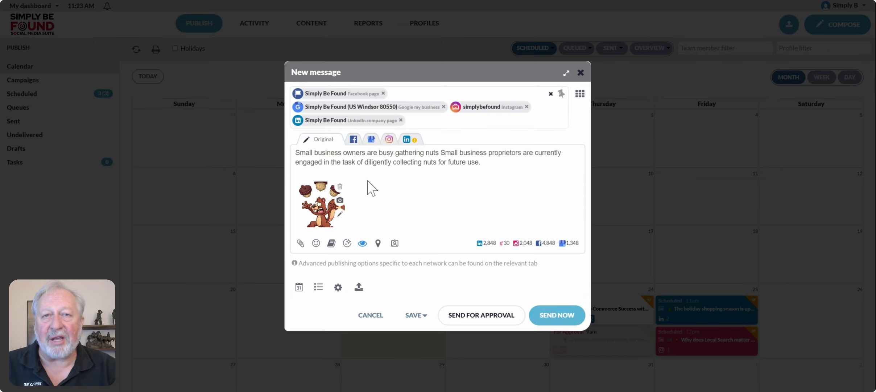
Step: Schedule the message for 2024/10/28 at 12:00 pm
left_click(299, 288)
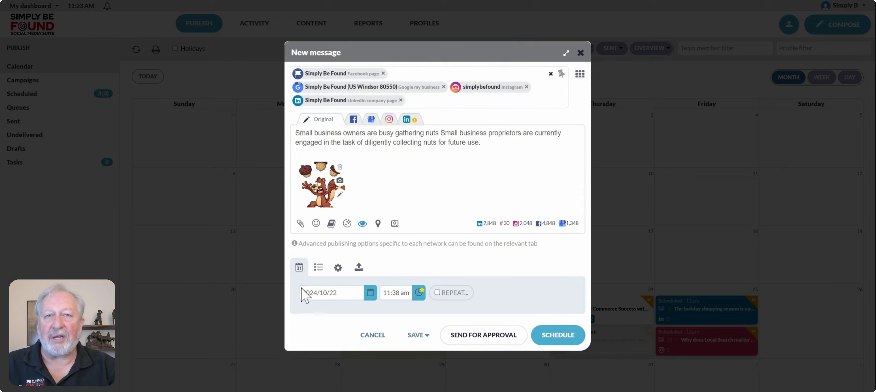
left_click(370, 294)
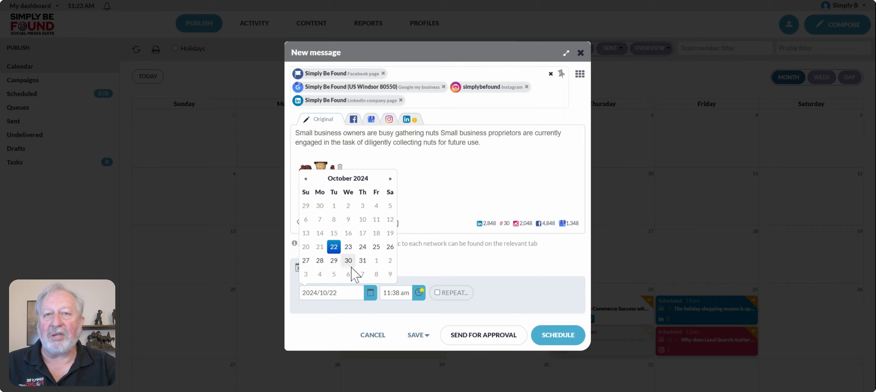
left_click(320, 260)
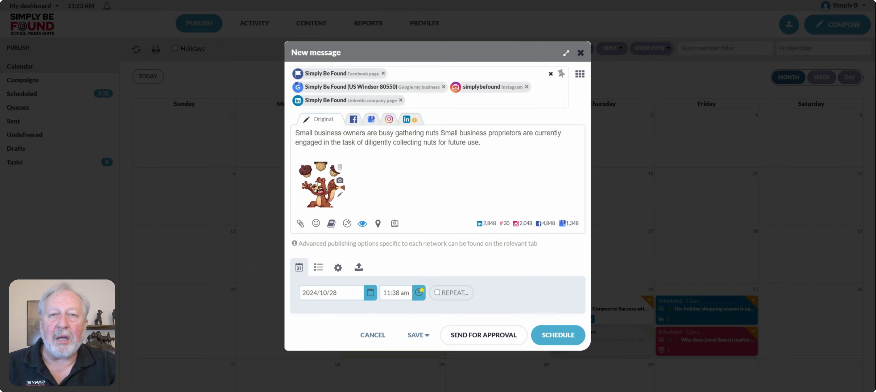
left_click(397, 292)
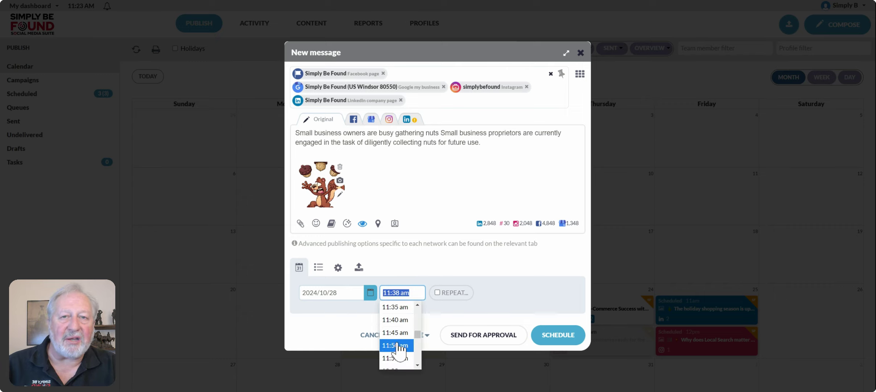
scroll(401, 365, "down", 1)
scroll(401, 365, "down", 2)
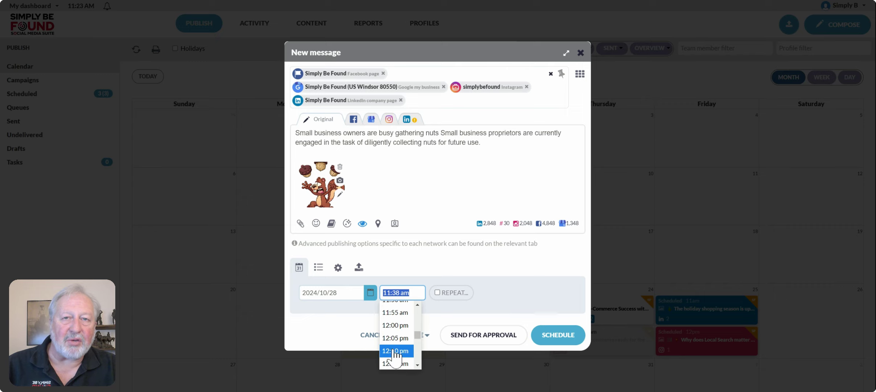
left_click(401, 332)
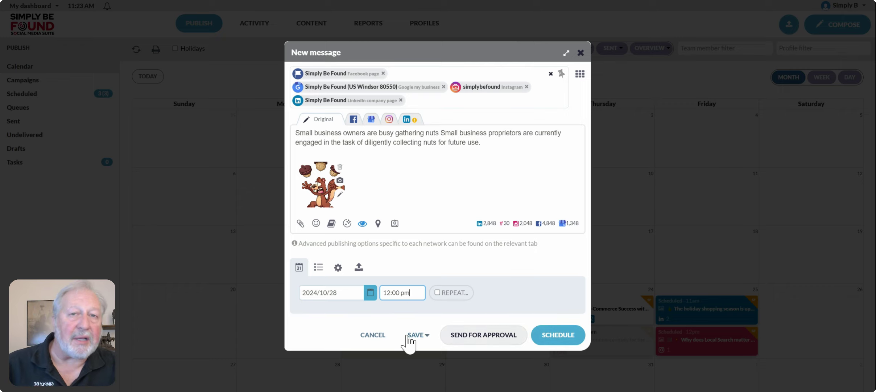
left_click(558, 335)
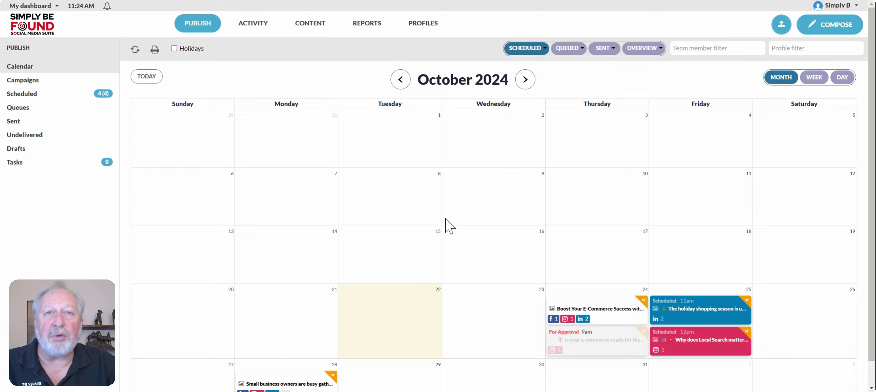
Step: Move the scheduled "Small business owners" post on the calendar from Monday, October 28 to Saturday, October 26
scroll(459, 180, "down", 1)
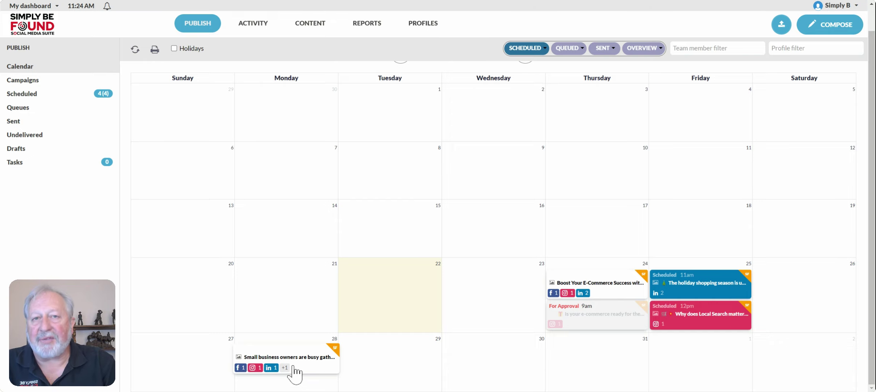
left_click_drag(293, 370, 811, 292)
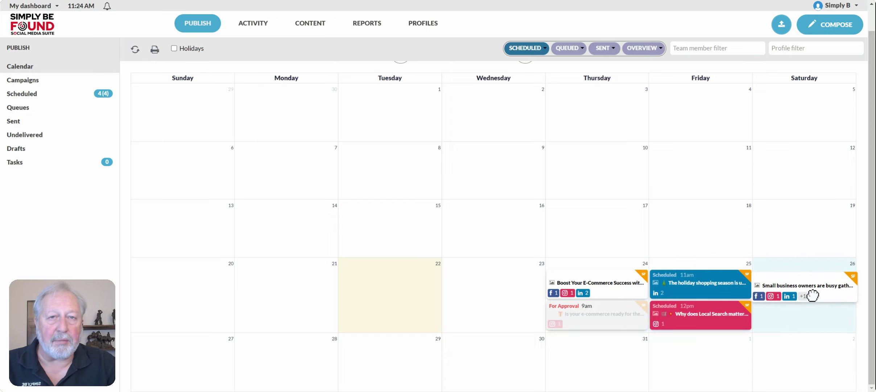